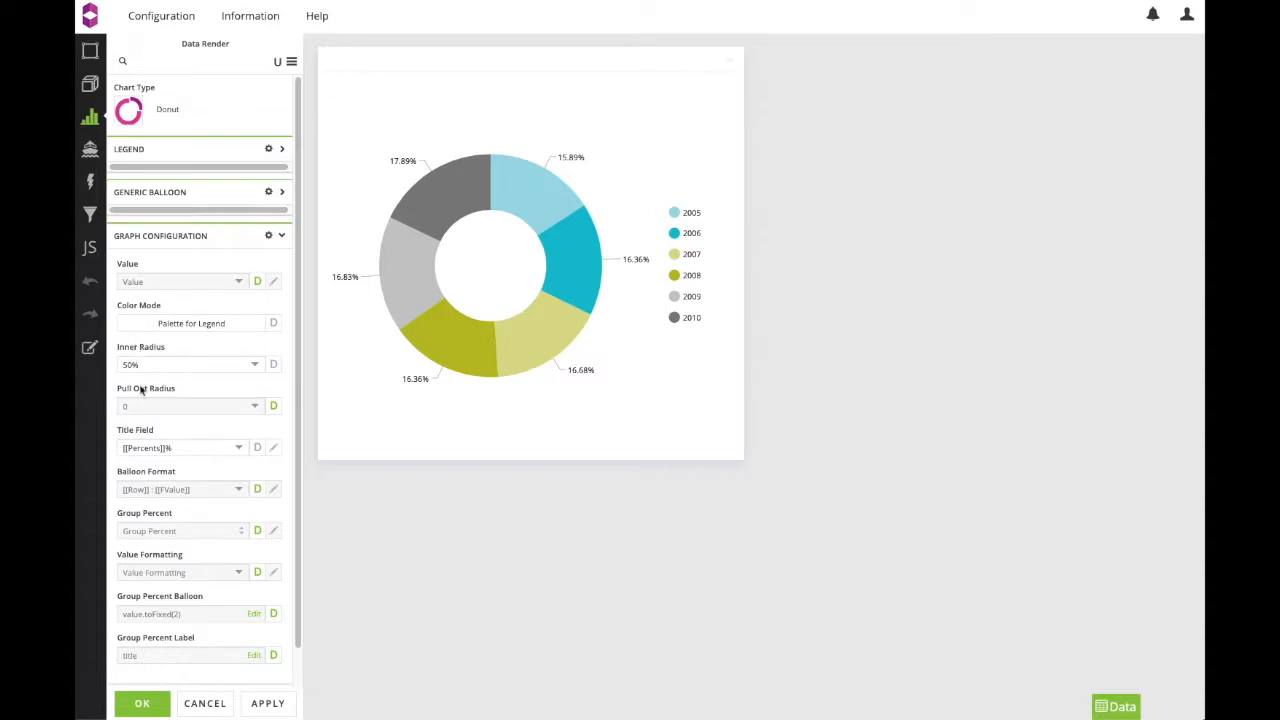
Search the Google map widget's rendering properties for "cent"
mouse_move(456, 338)
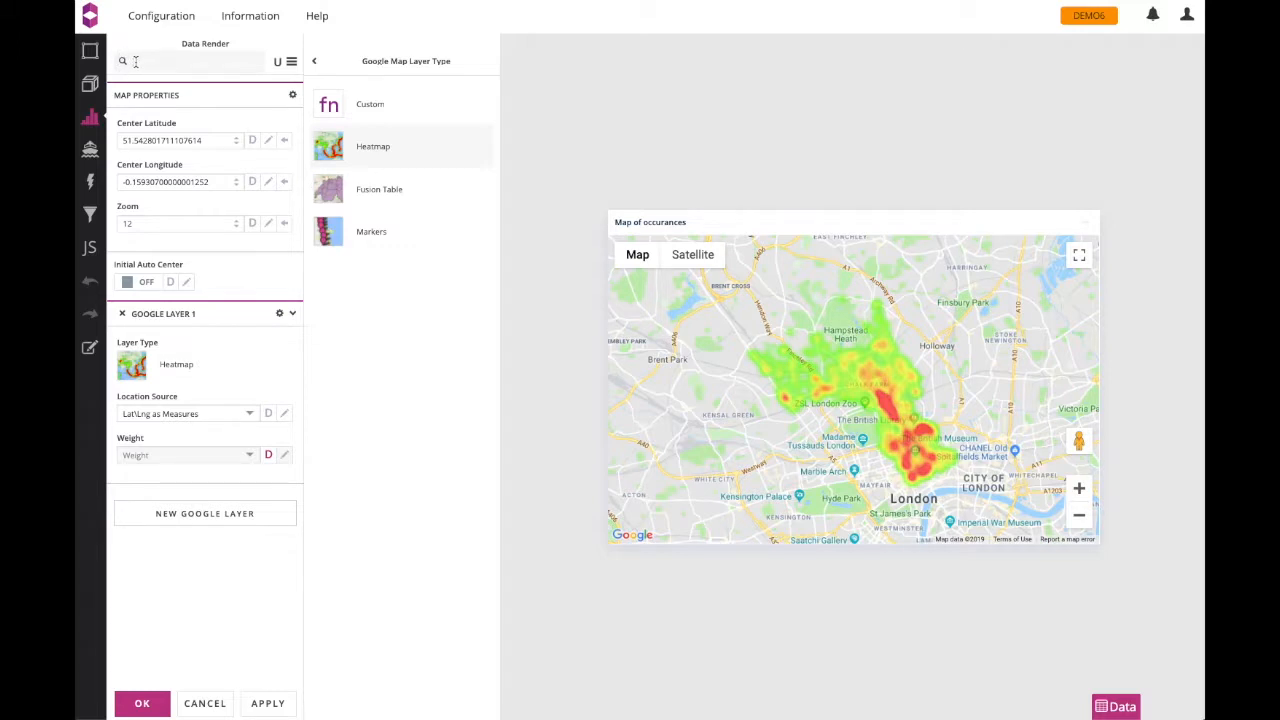
type("cent")
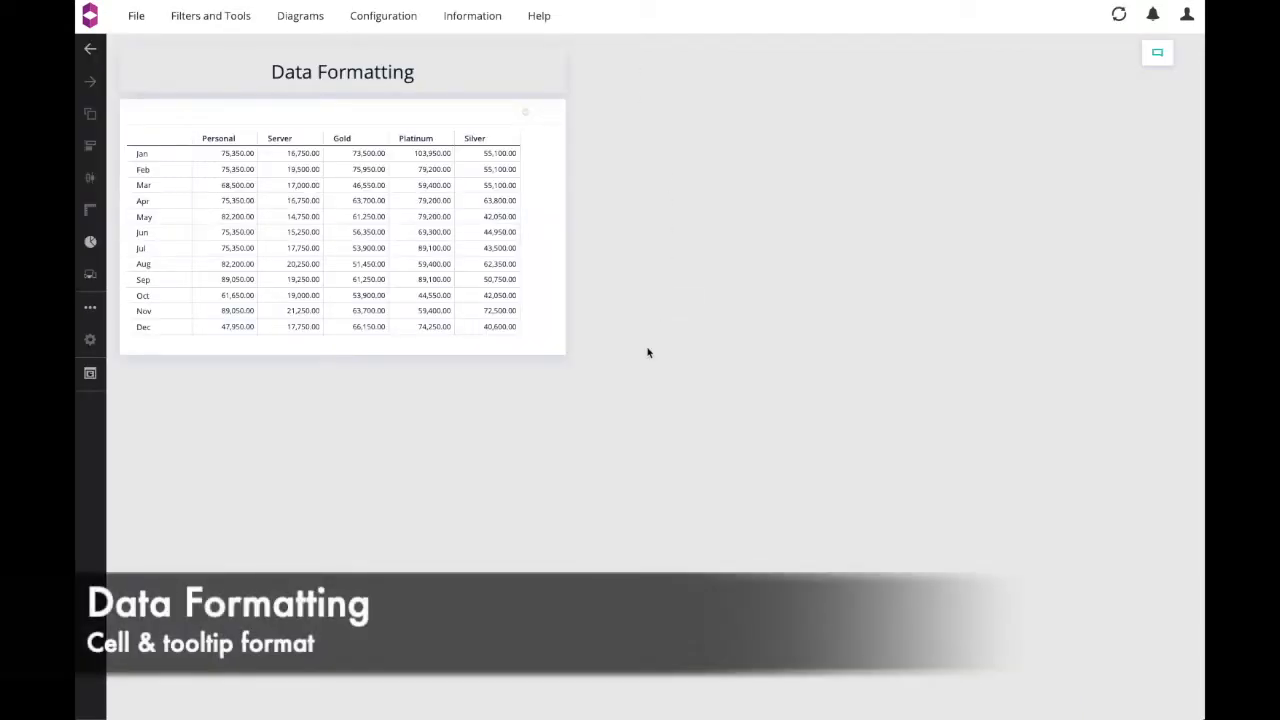
Open the data rendering settings of the Data Formatting table and examine the cell formatting choices and the cell tooltip template
left_click(557, 119)
left_click(563, 120)
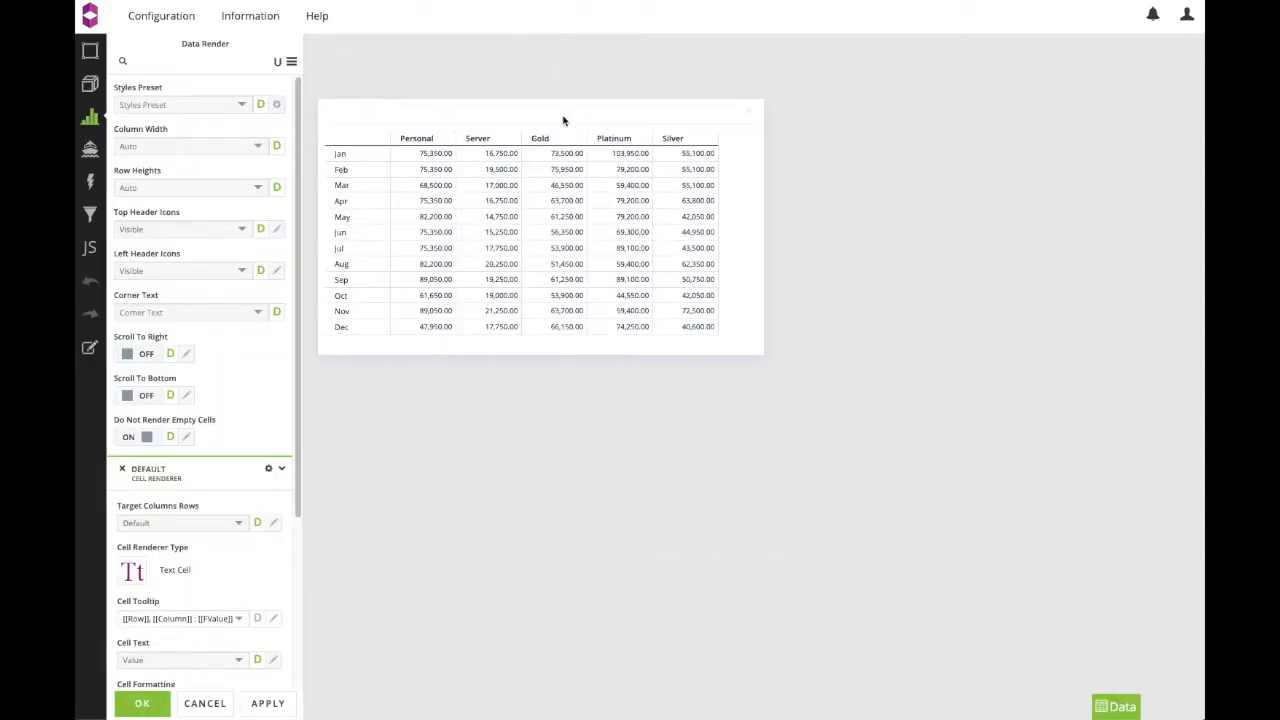
scroll(228, 392, "down", 3)
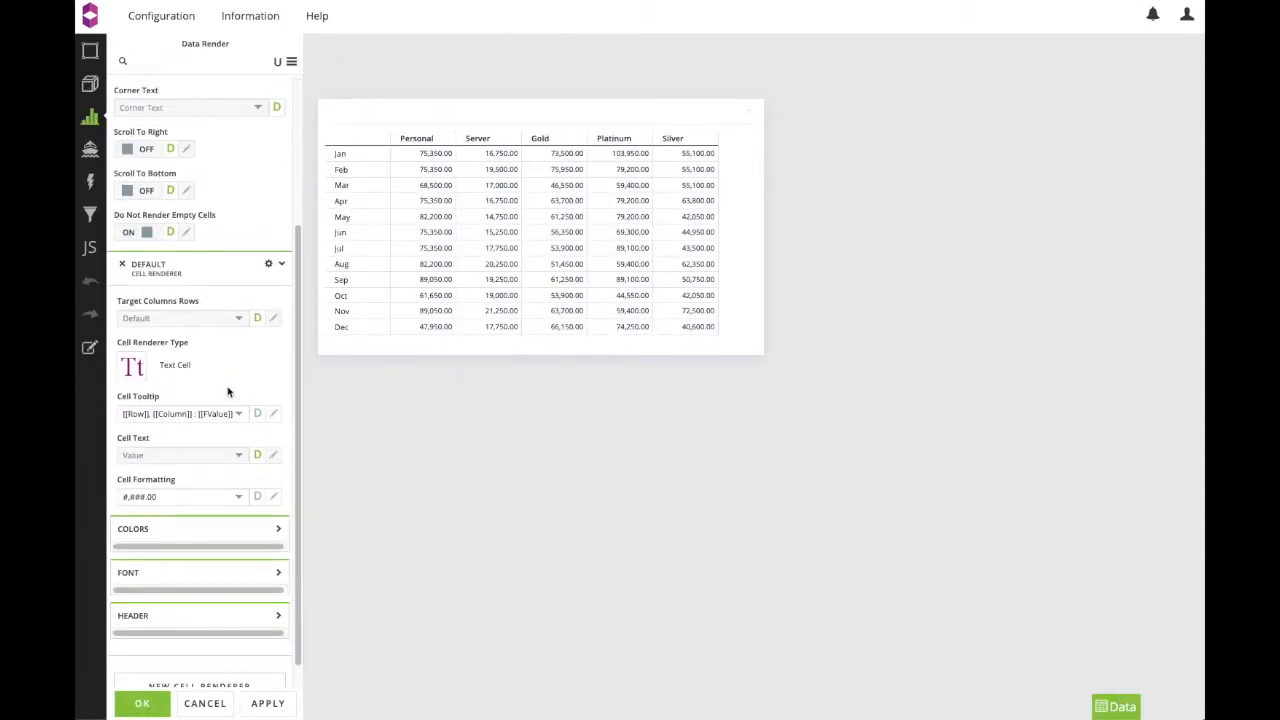
left_click(168, 499)
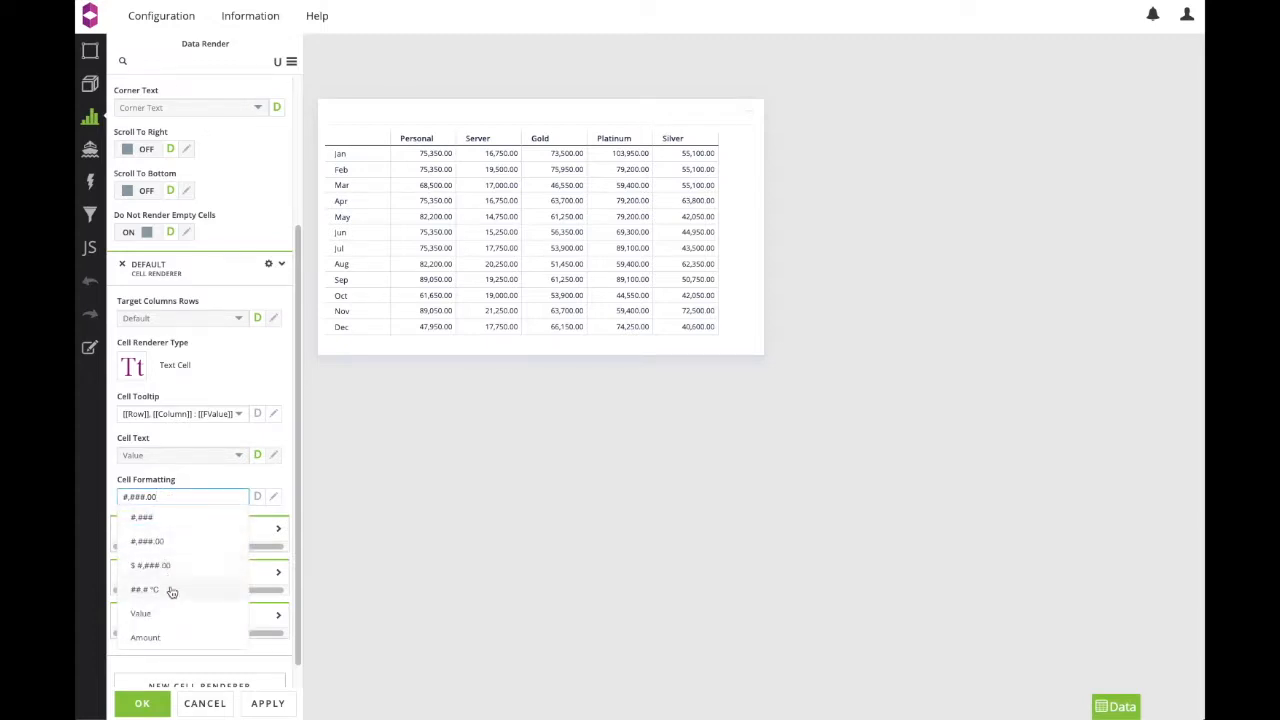
left_click(185, 483)
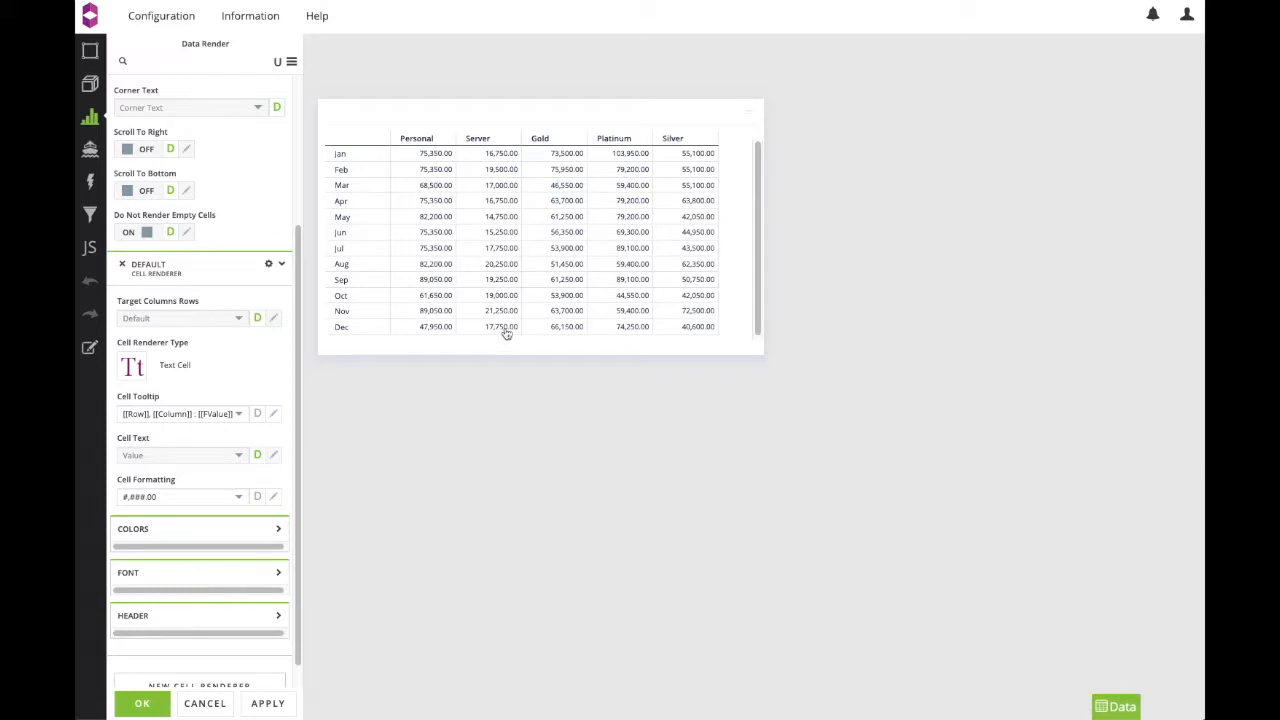
mouse_move(507, 334)
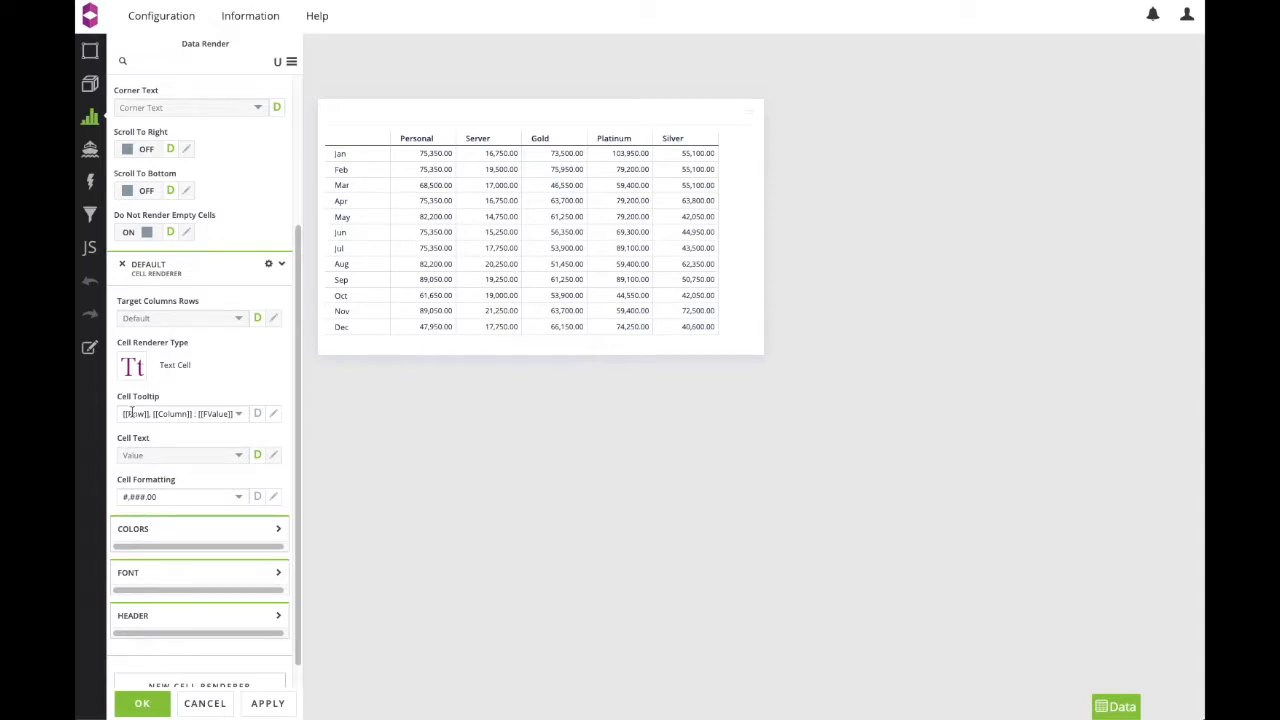
mouse_move(156, 404)
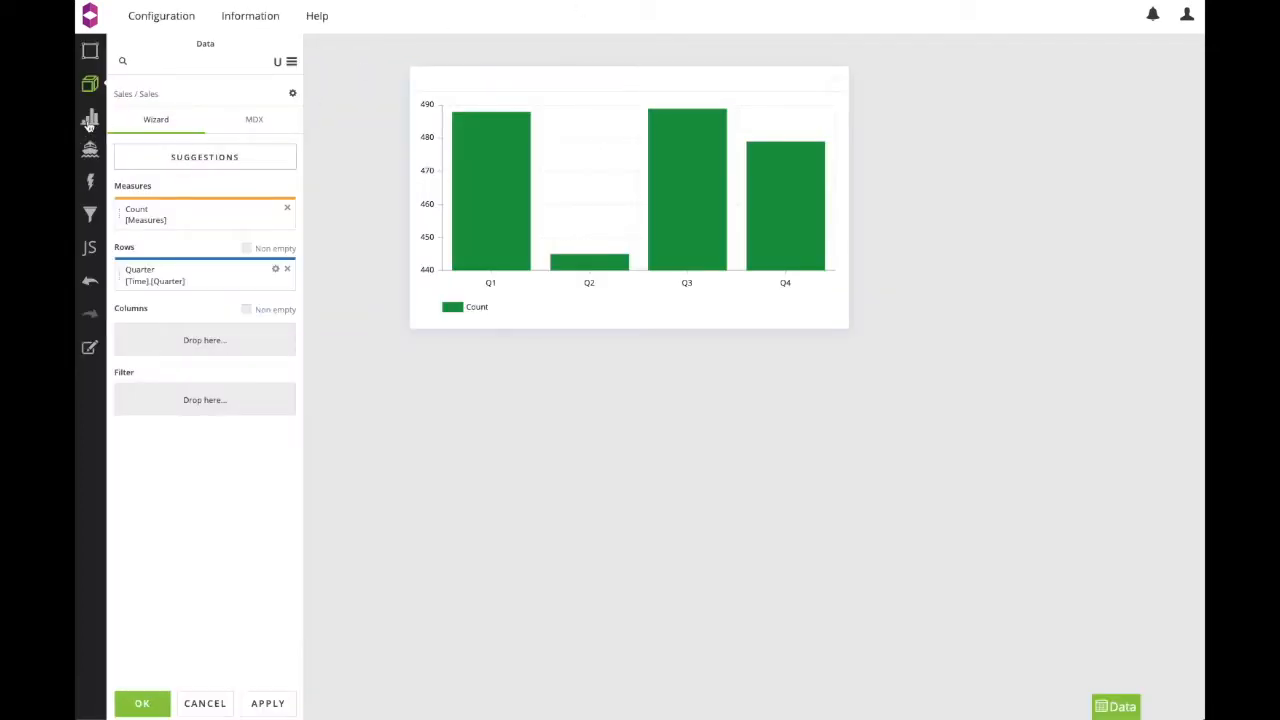
Examine the column graph's color mode options, including Expression, the theme palettes, Palette Editor and palette types, leaving them unsaved
left_click(89, 120)
left_click(152, 286)
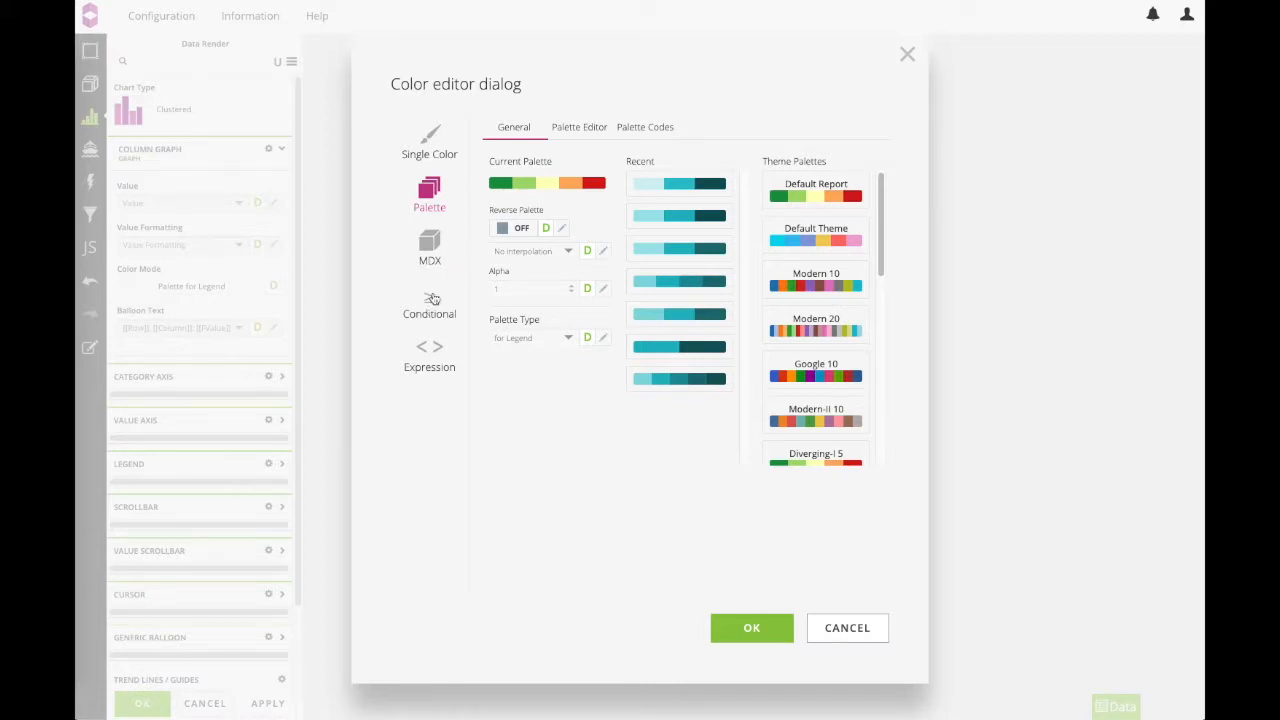
left_click(436, 352)
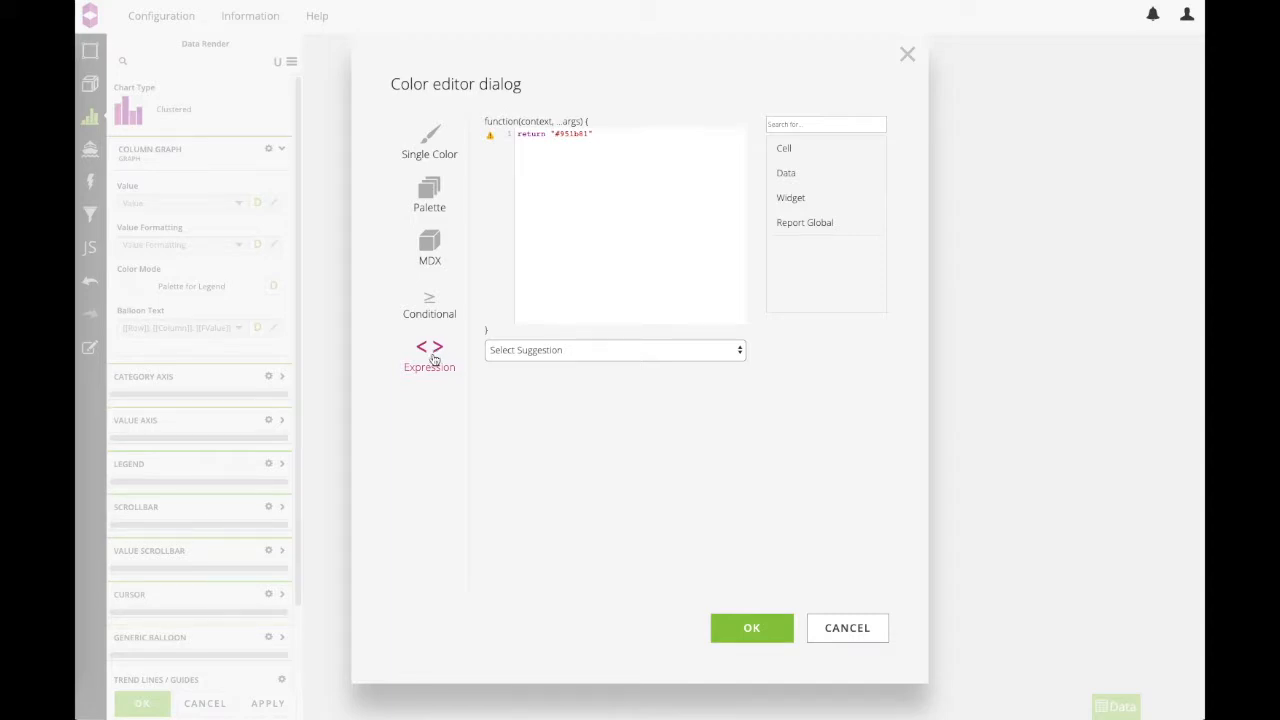
left_click(425, 195)
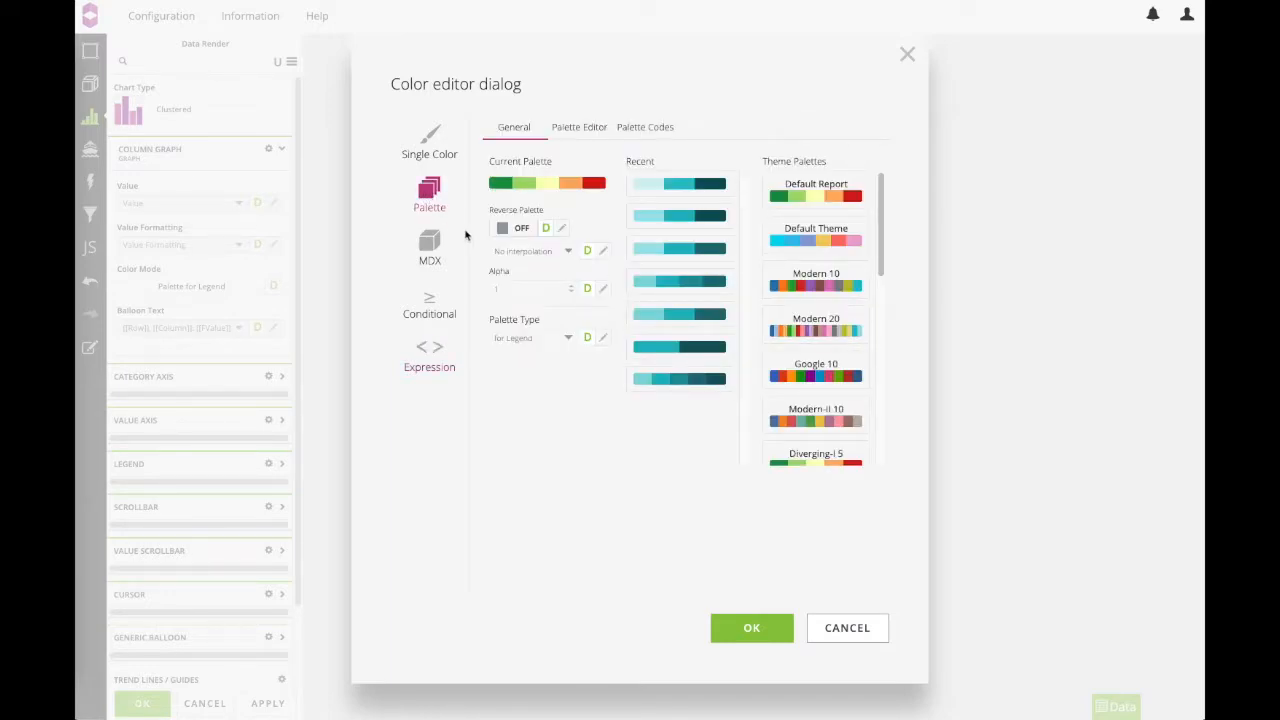
scroll(812, 252, "down", 5)
scroll(812, 252, "up", 5)
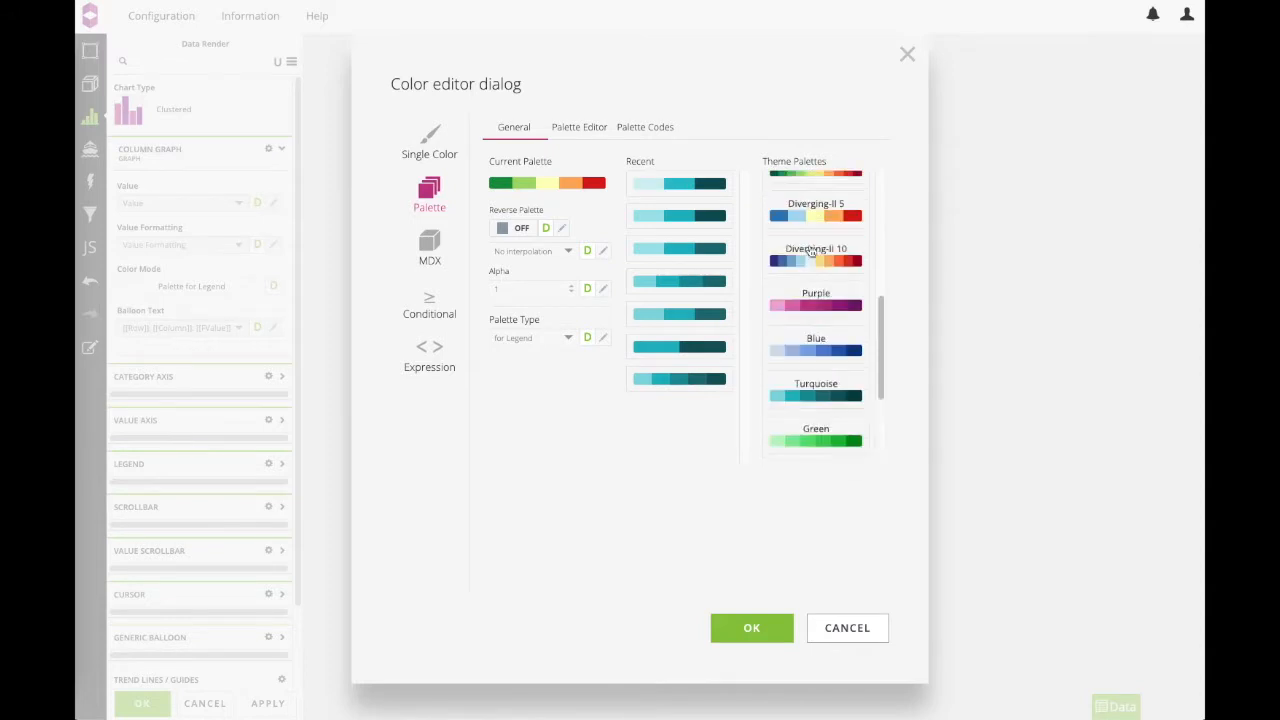
left_click(584, 129)
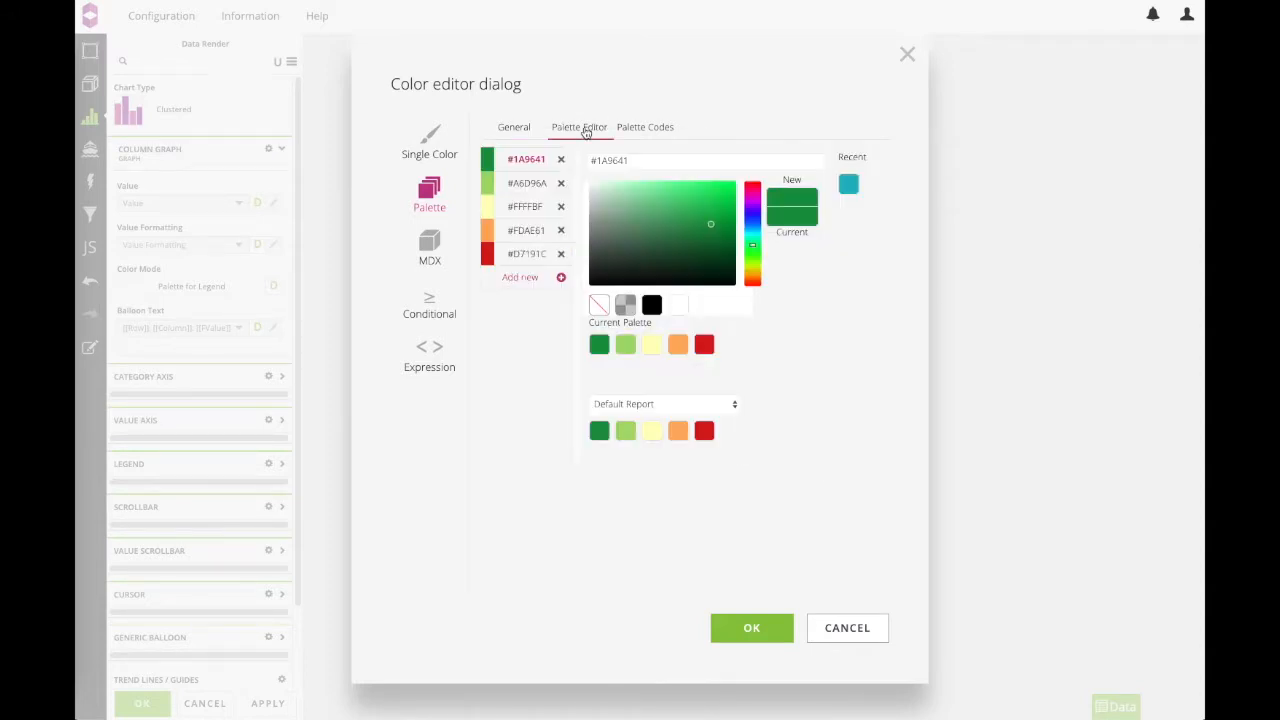
left_click(512, 131)
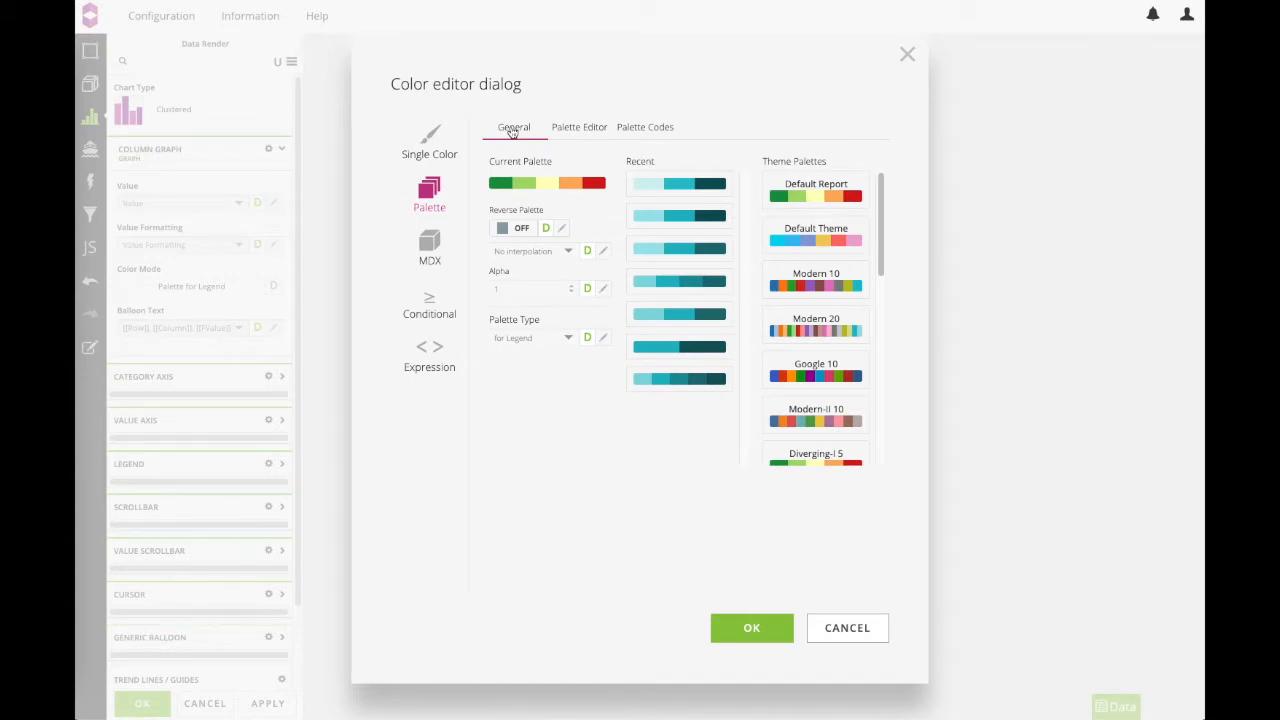
left_click(551, 338)
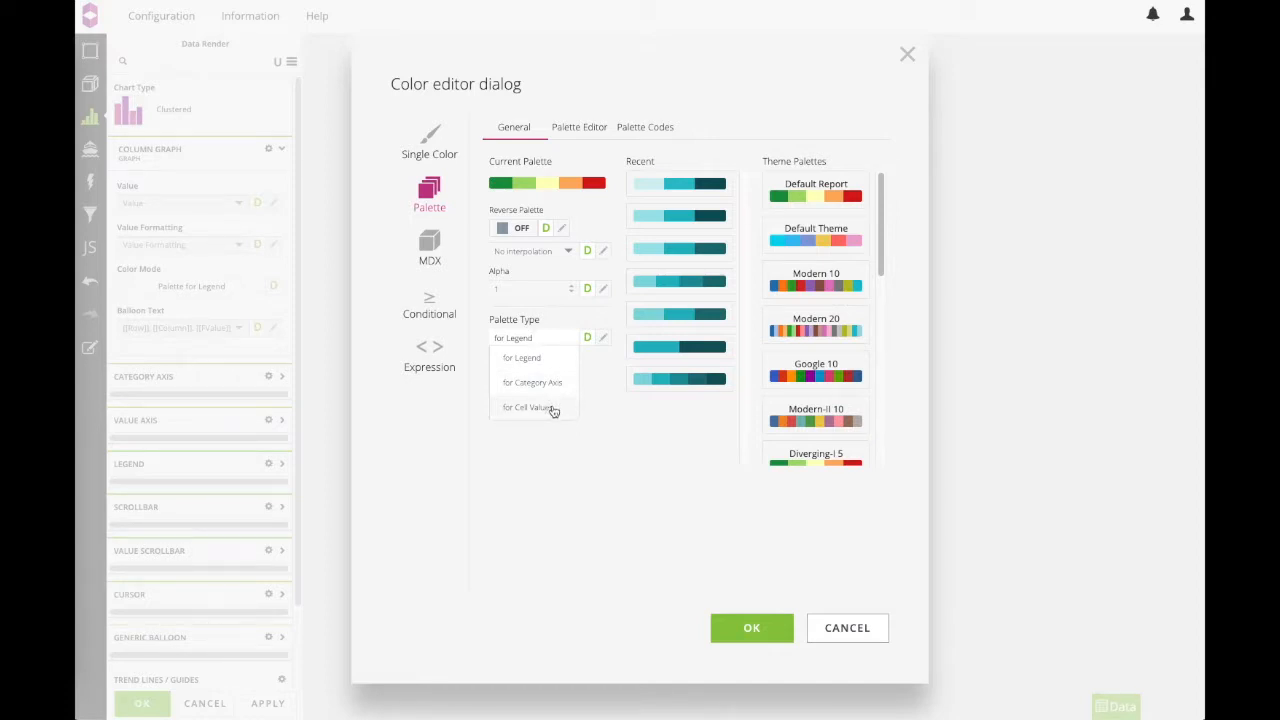
left_click(828, 623)
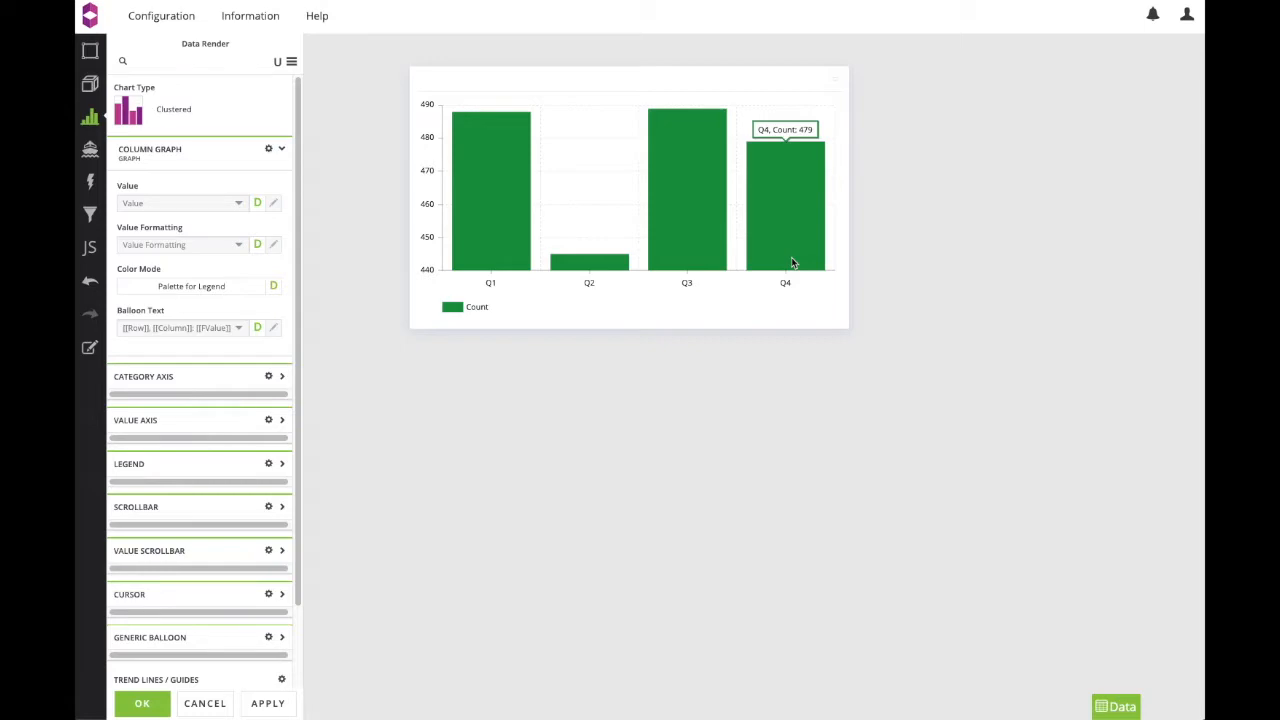
Set the column graph's color palette type to "for Category Axis" and apply it to the chart
left_click(245, 290)
left_click(531, 337)
left_click(551, 394)
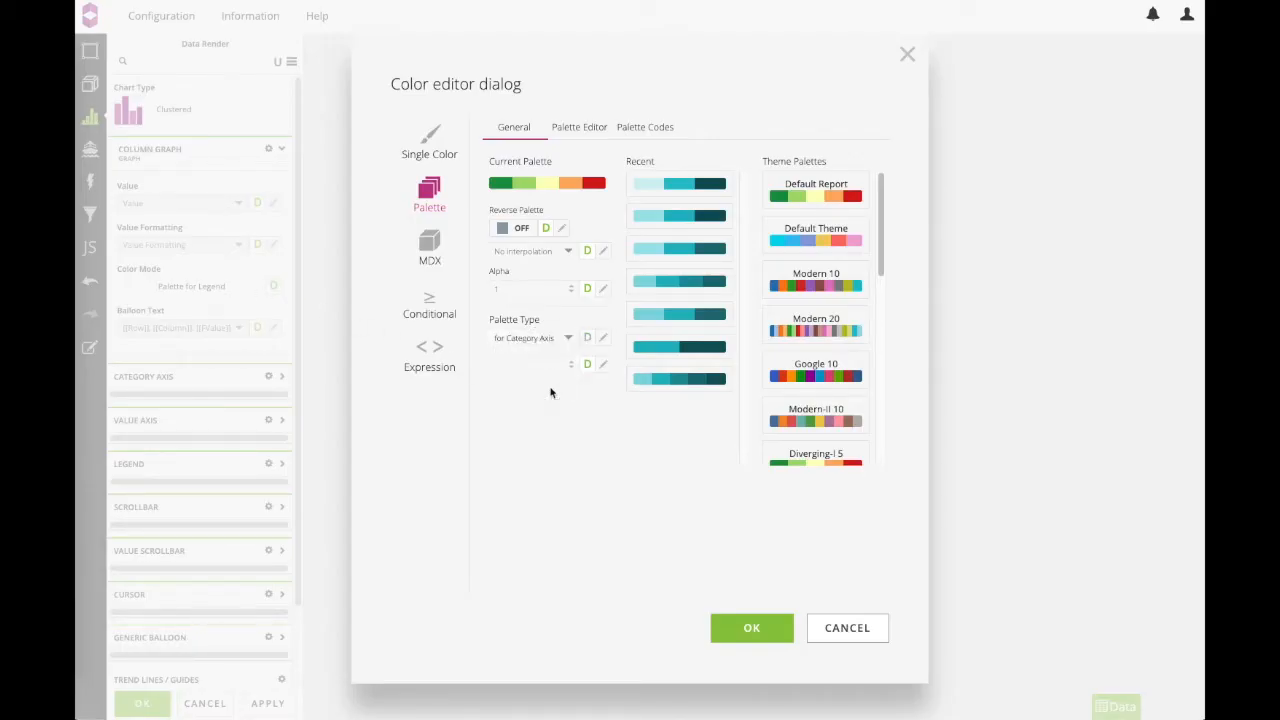
left_click(735, 630)
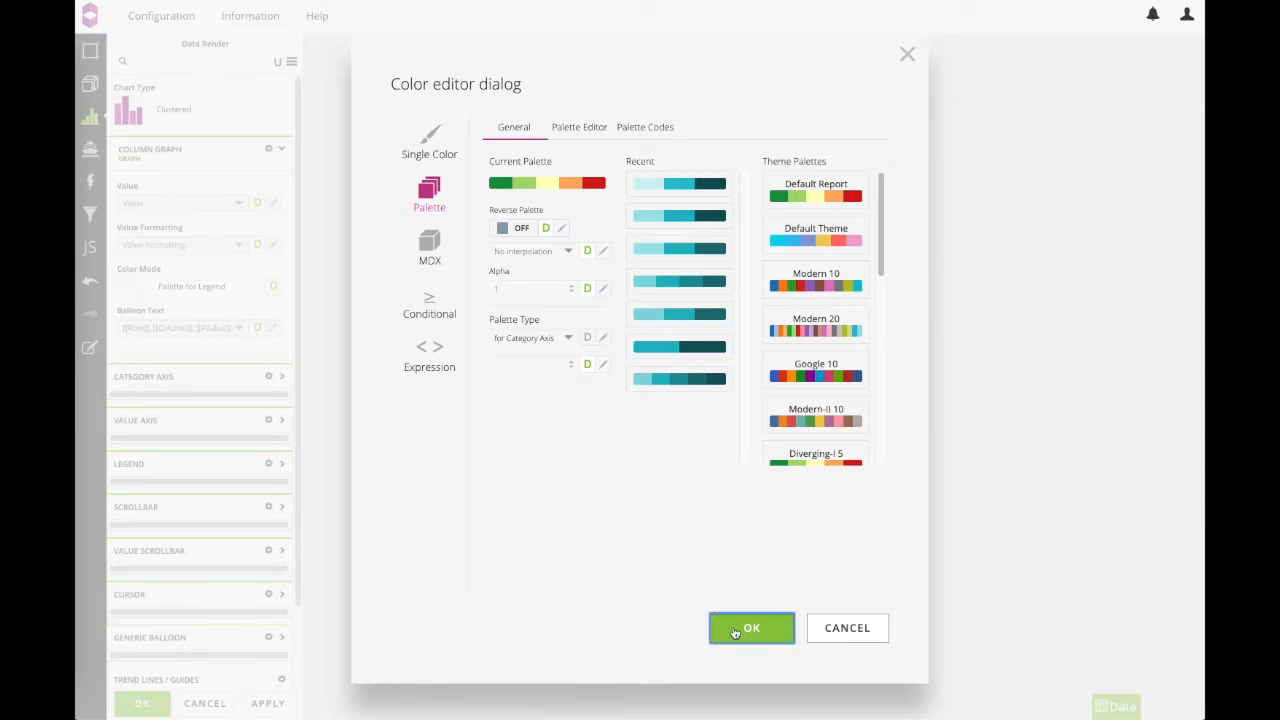
left_click(270, 703)
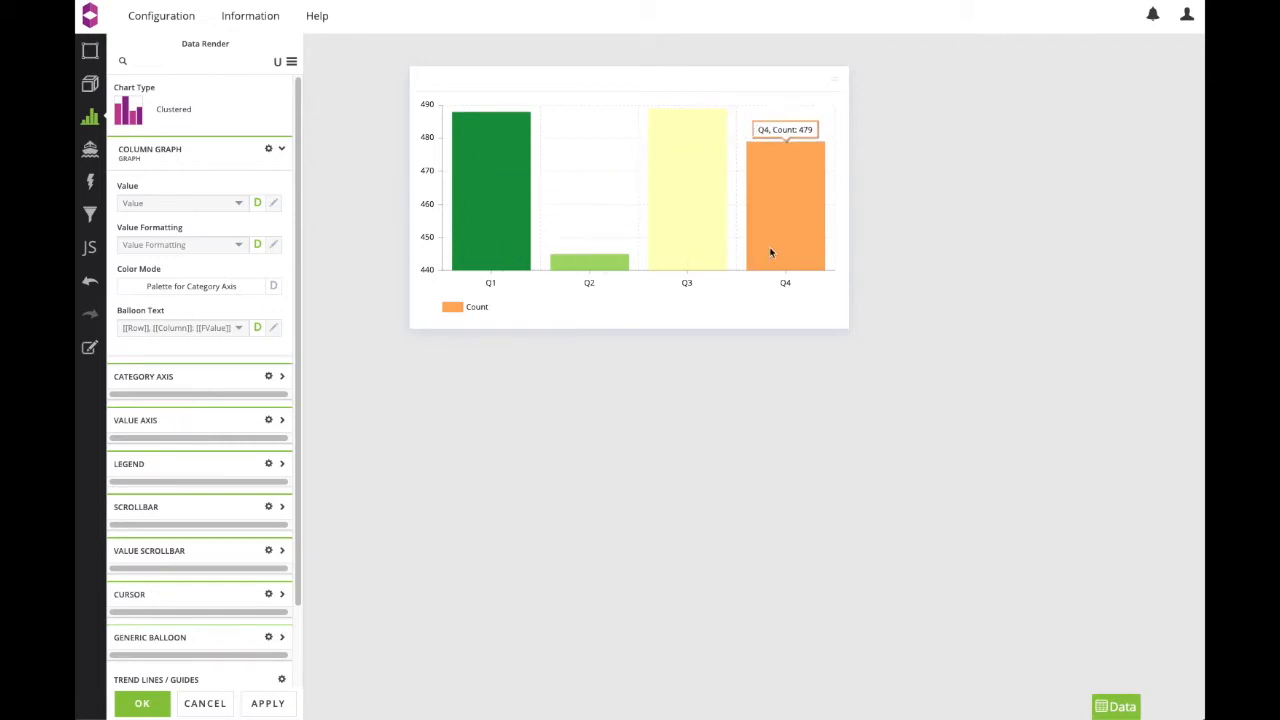
Disable the column chart's legend and apply the change
left_click(200, 465)
left_click(138, 512)
left_click(268, 703)
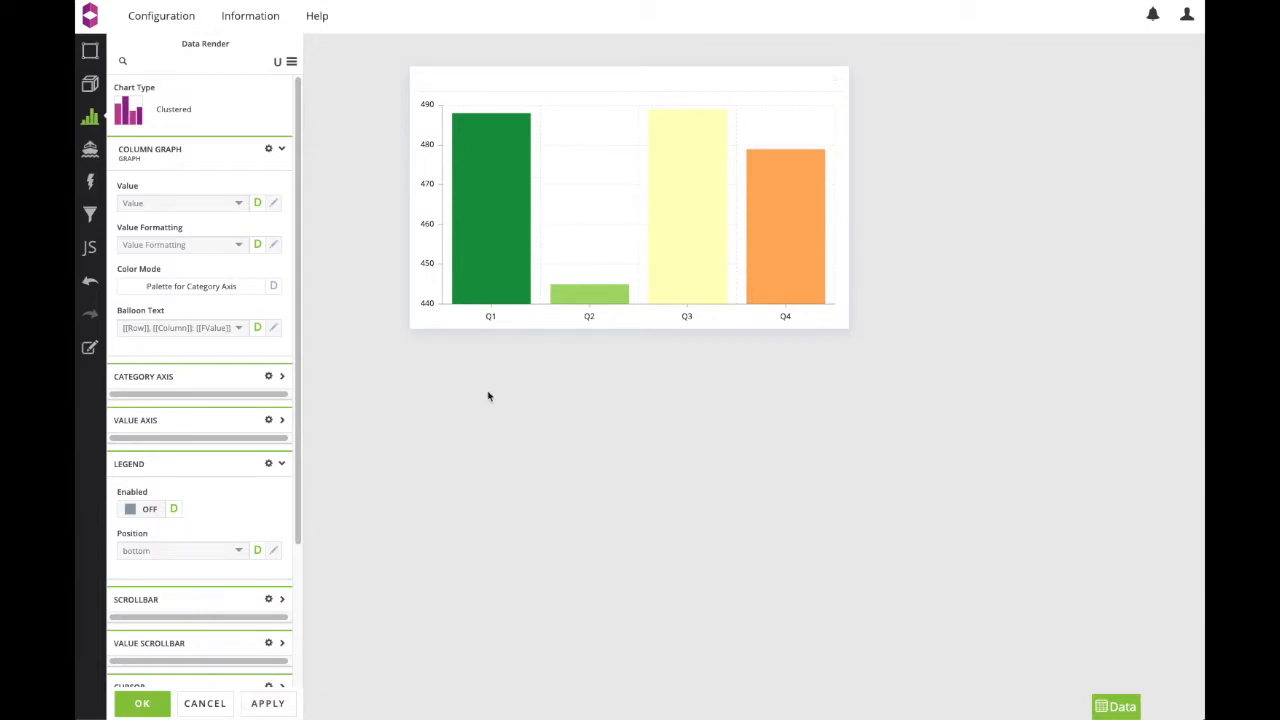
Color the columns with a reversed palette of type "for Cell Values" using Interpolate HSV, and save the chart's settings
left_click(255, 288)
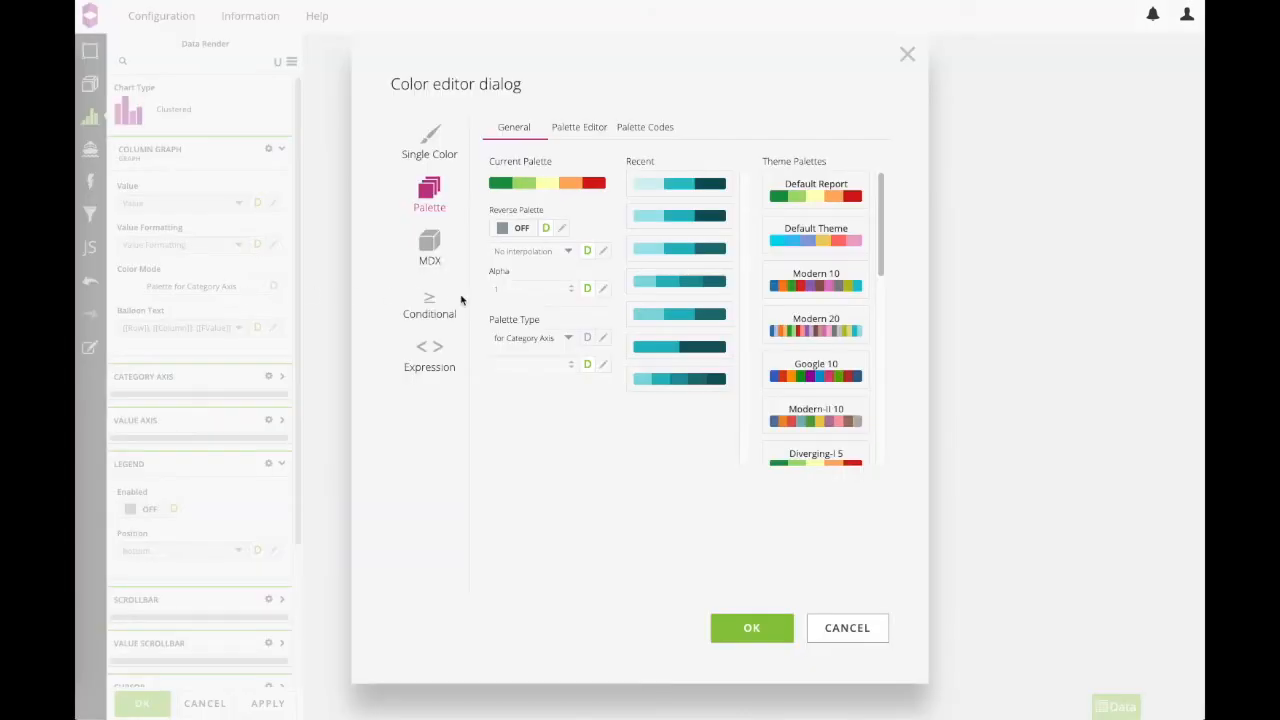
left_click(541, 337)
left_click(540, 405)
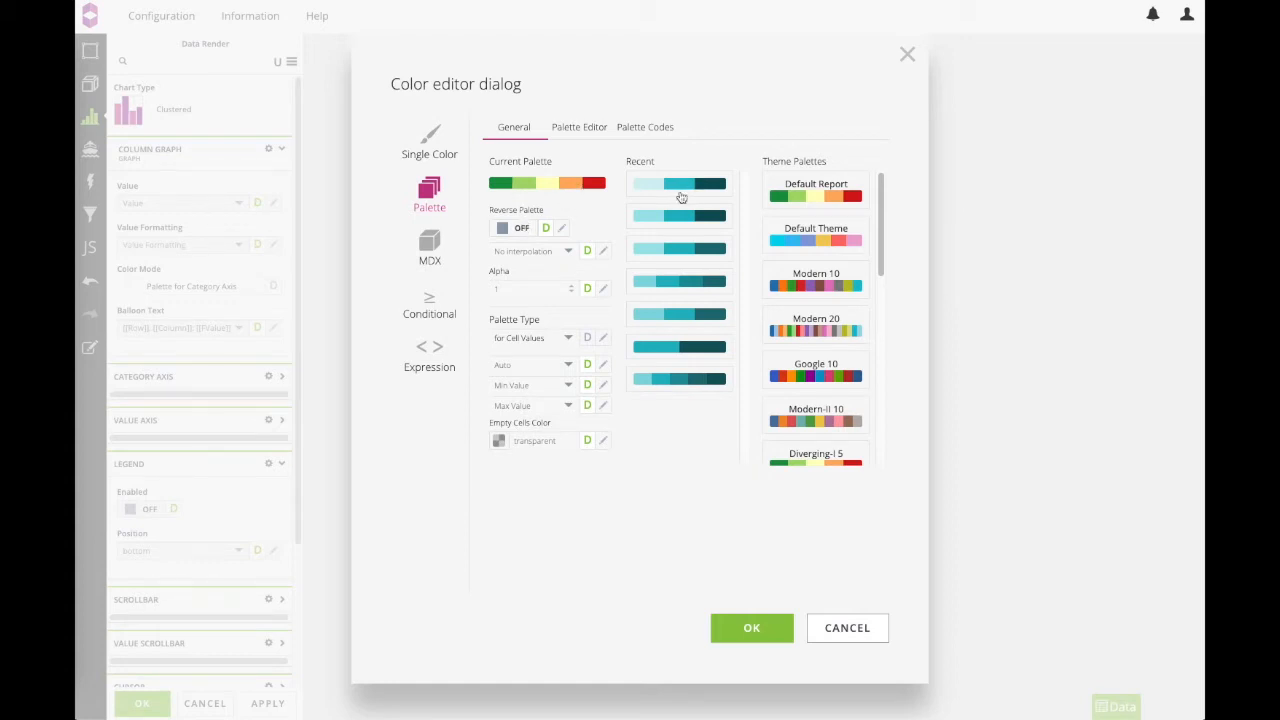
scroll(795, 340, "down", 1)
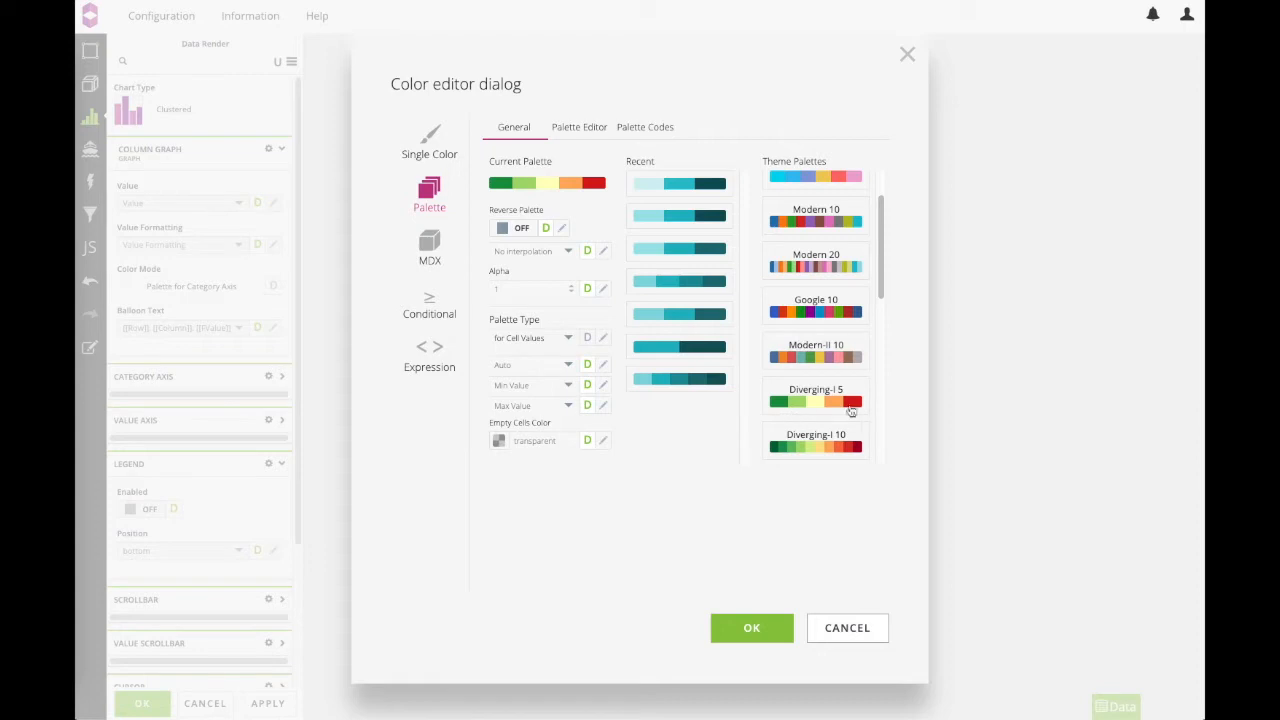
left_click(516, 228)
left_click(528, 251)
left_click(527, 296)
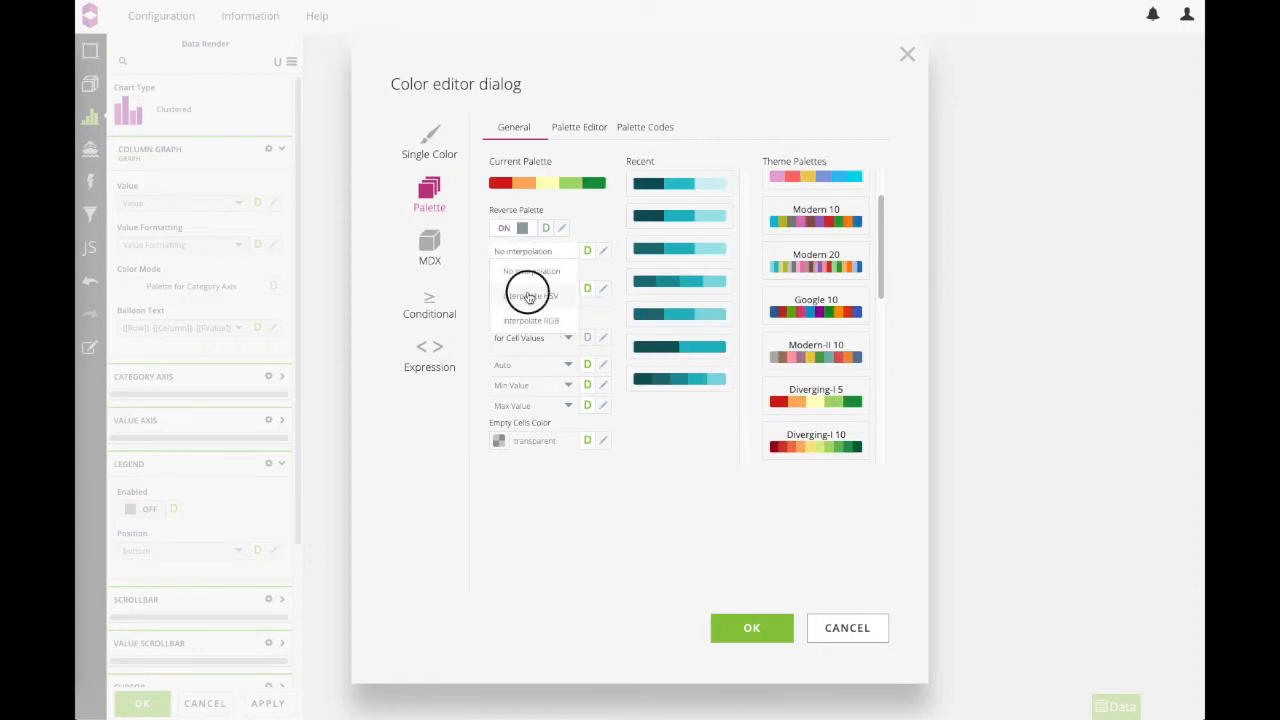
left_click(755, 633)
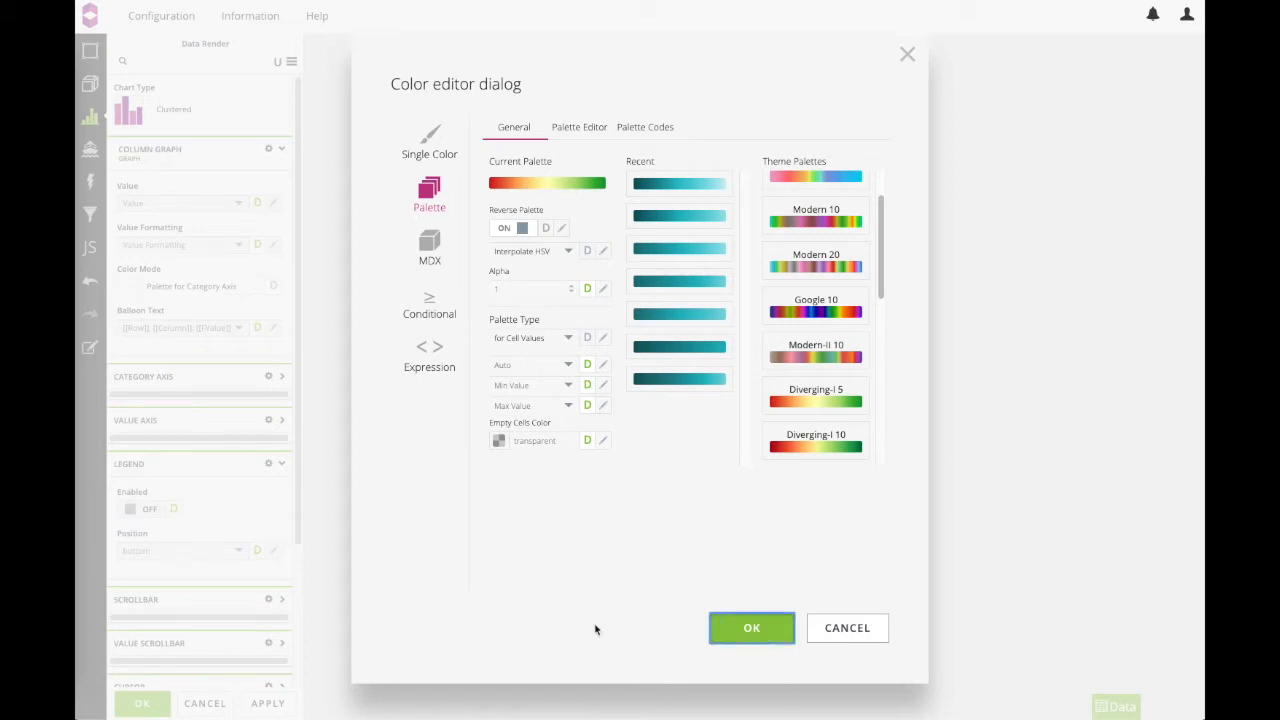
left_click(270, 704)
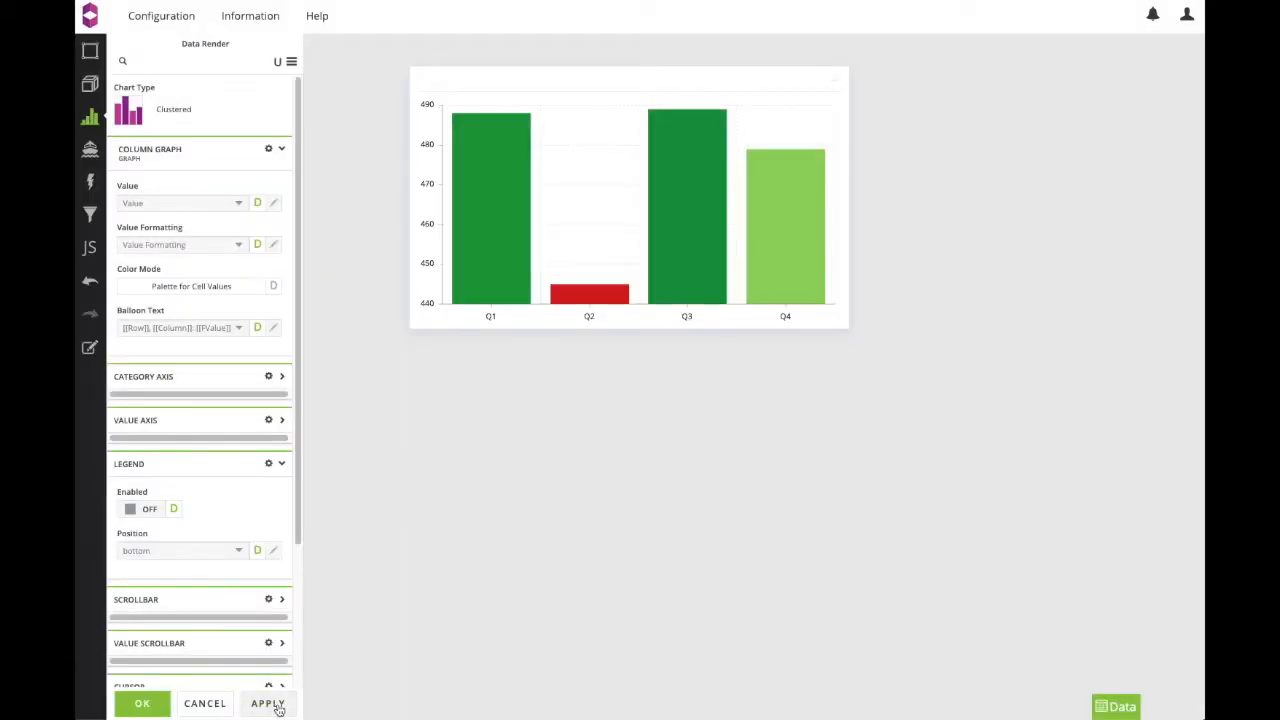
left_click(143, 704)
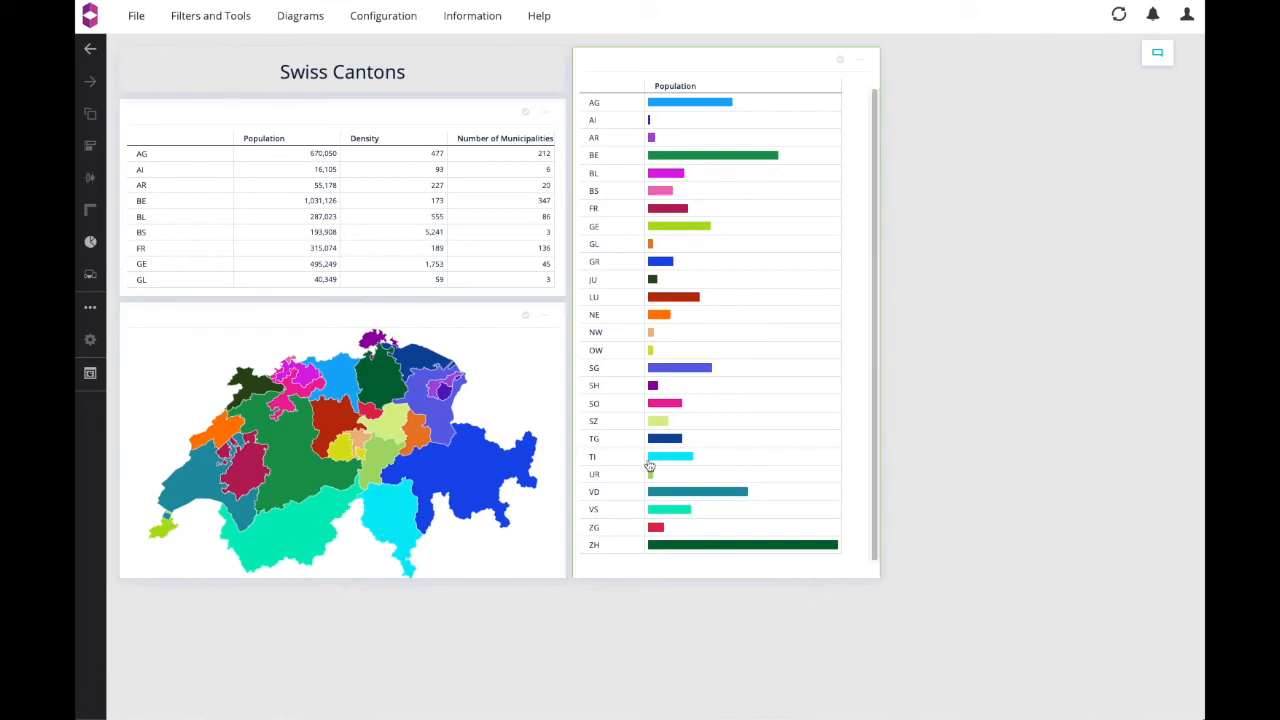
Examine the Swiss cantons map's region color source among the MDX cell and axis property options, leaving the widget unchanged
left_click(544, 317)
left_click(564, 325)
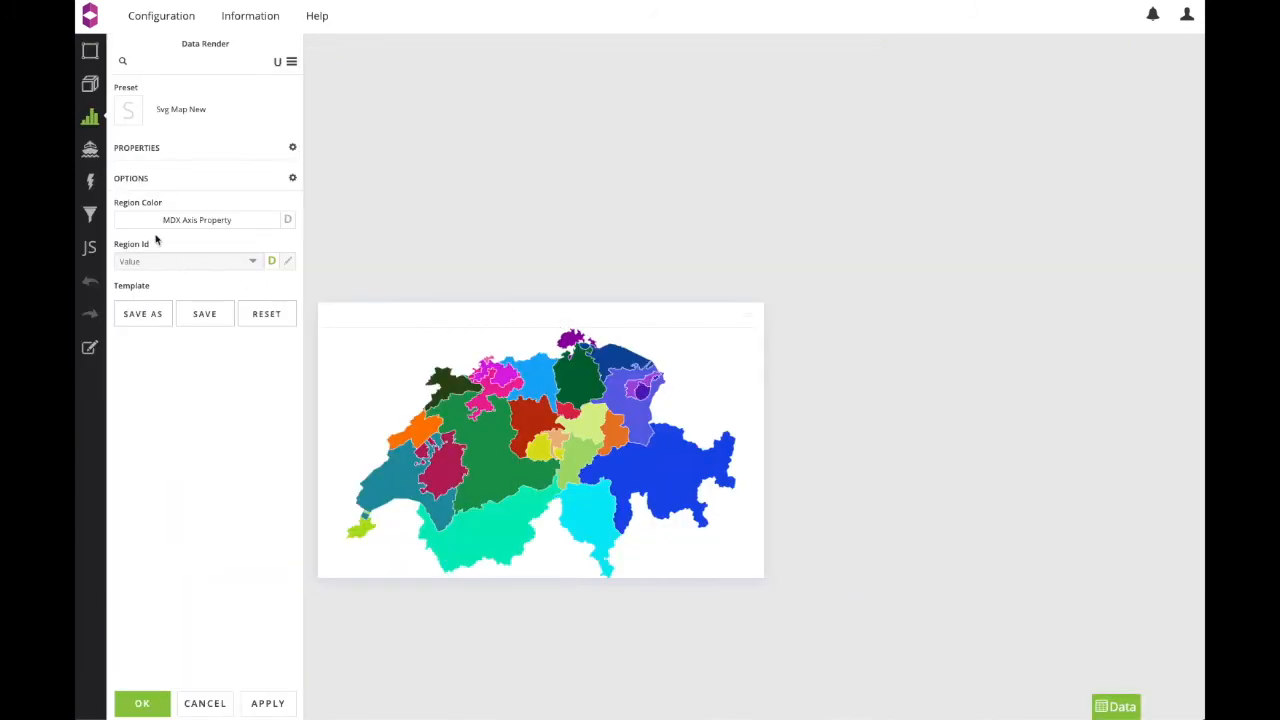
left_click(156, 219)
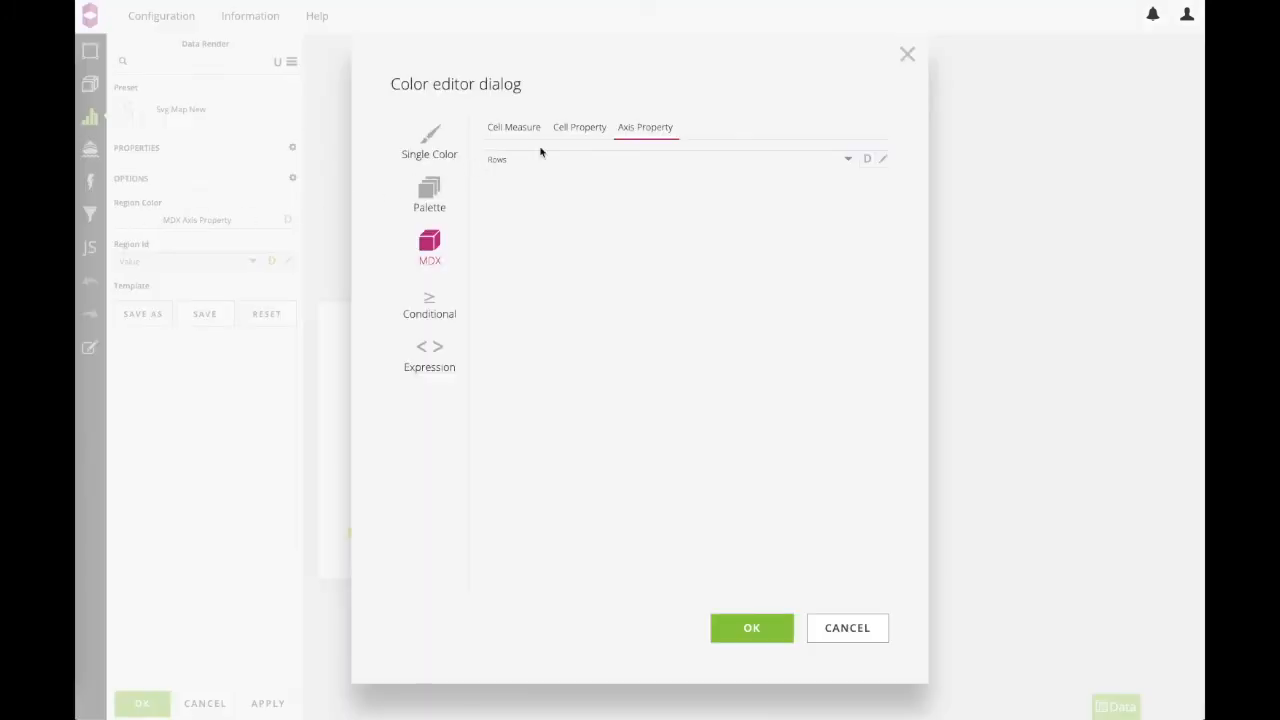
left_click(590, 132)
left_click(643, 129)
left_click(852, 626)
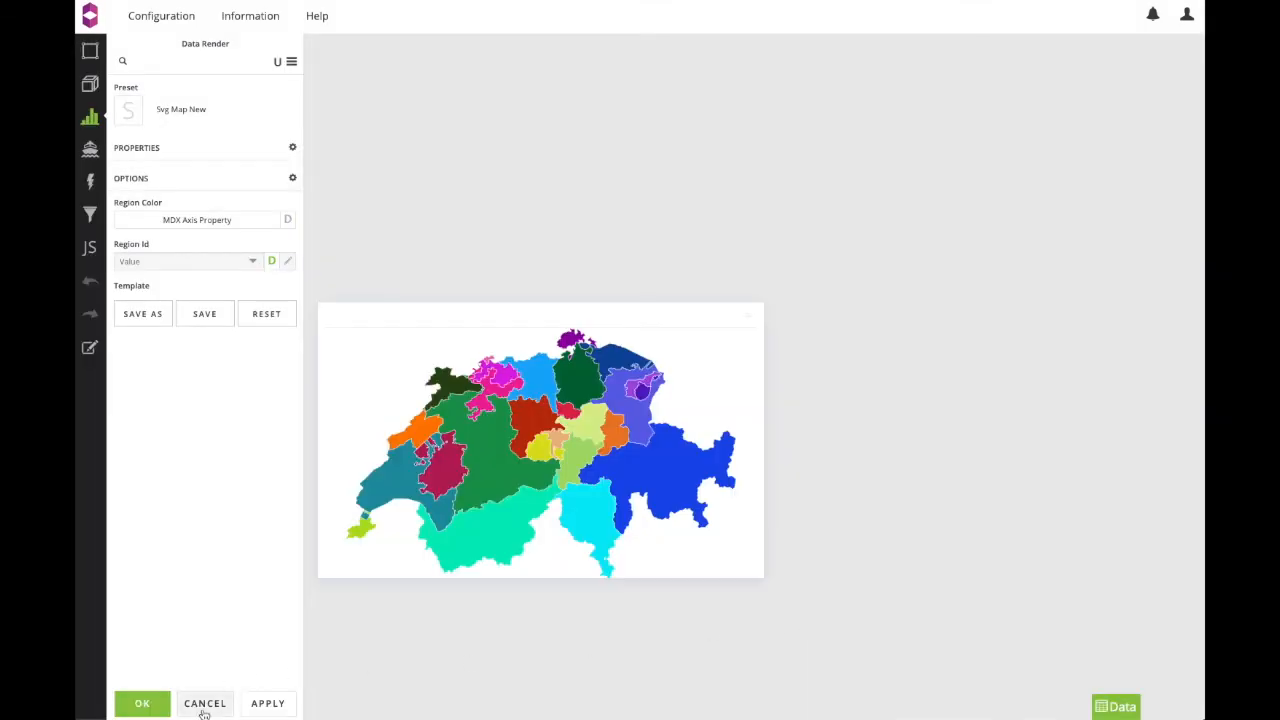
left_click(204, 704)
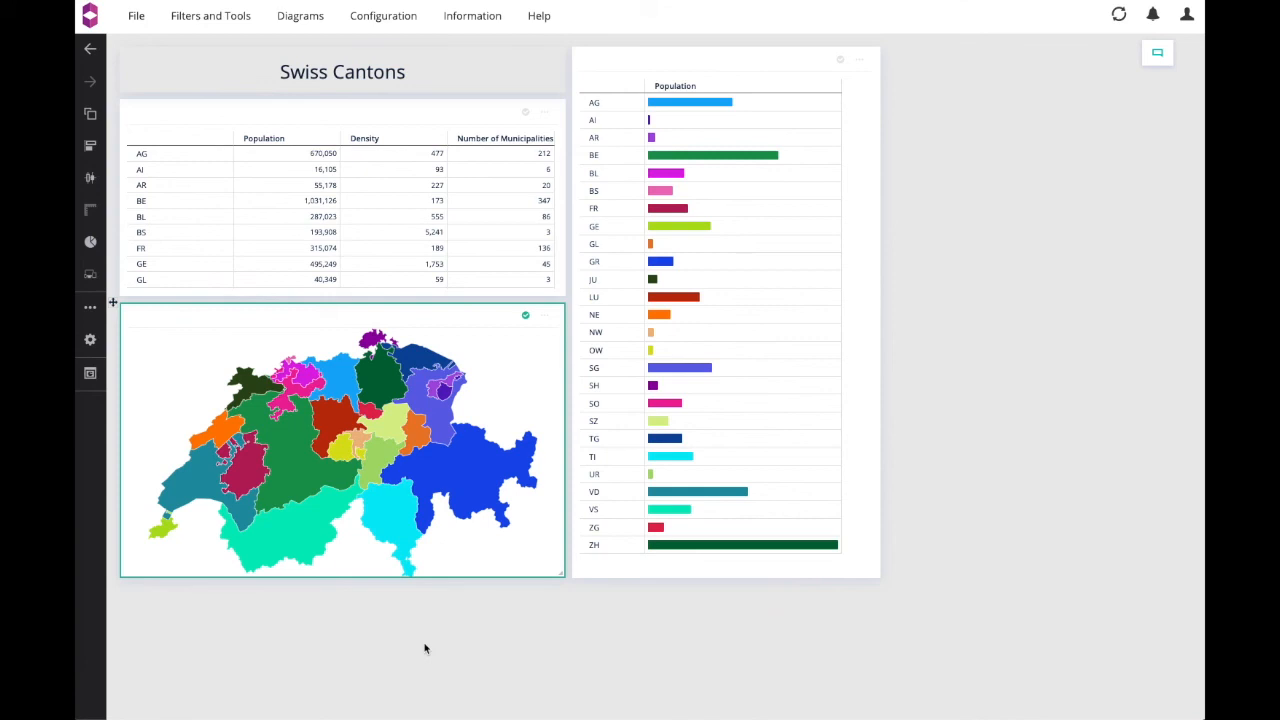